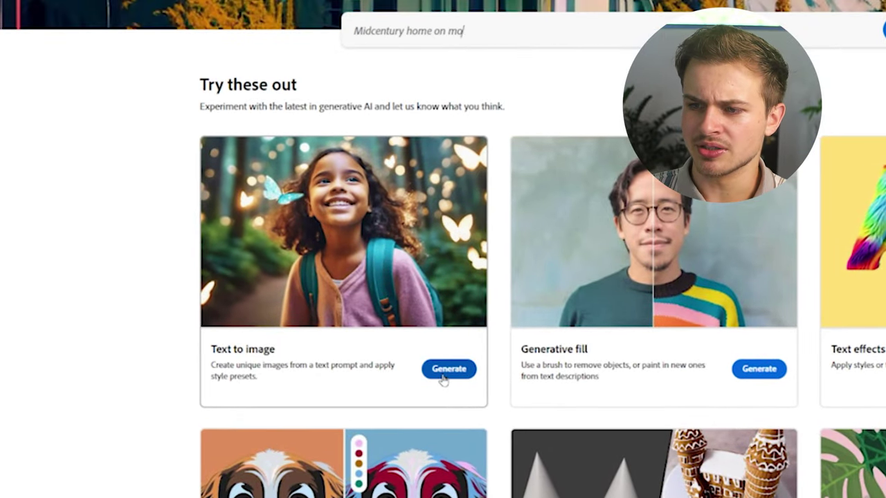
Open Firefly's Text to image generator and browse its example gallery.
{"action": "left_click", "coordinate": [449, 369]}
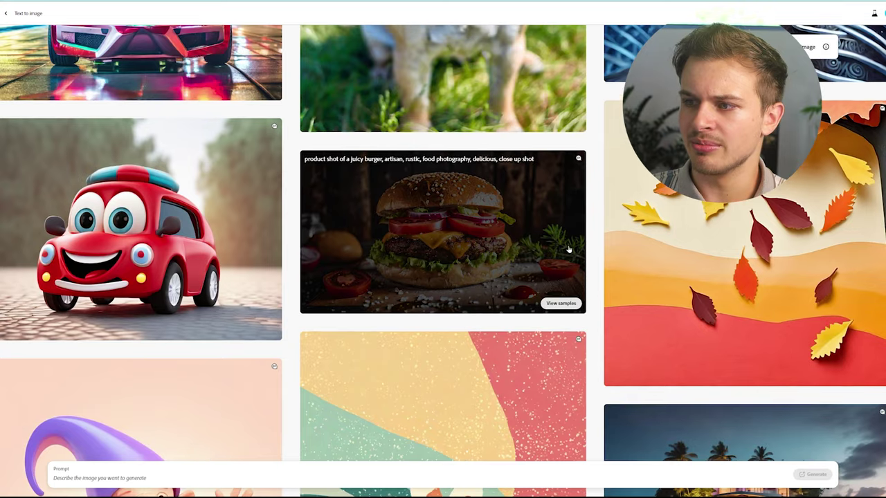
{"action": "scroll", "coordinate": [585, 254], "scroll_direction": "down", "scroll_amount": 5}
{"action": "scroll", "coordinate": [585, 254], "scroll_direction": "up", "scroll_amount": 3}
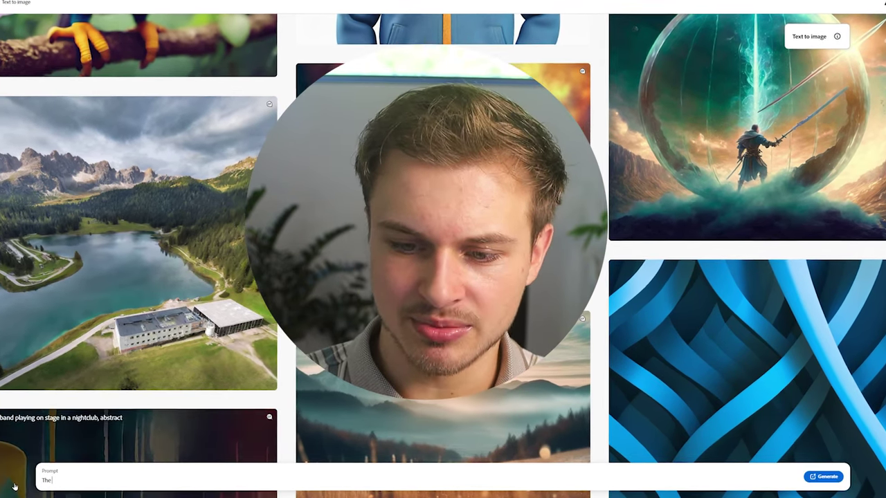
Complete the prompt 'The problem with gen z' and generate images from it.
{"action": "type", "text": "problem with "}
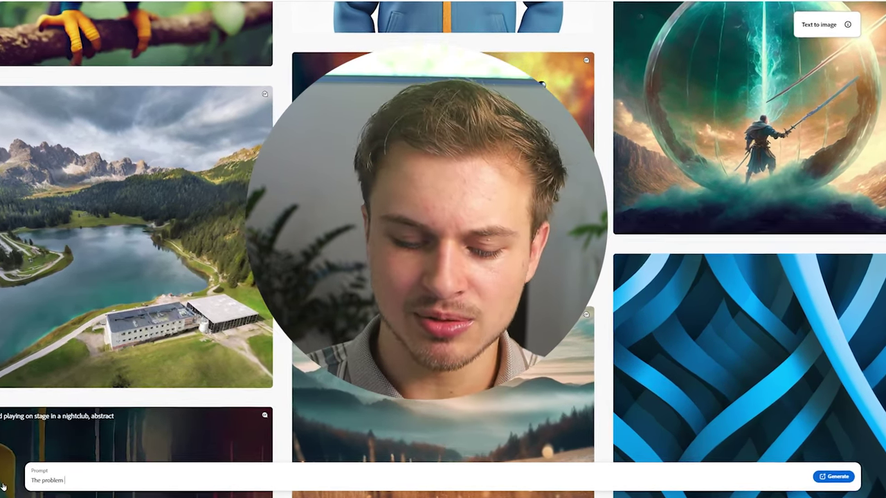
{"action": "type", "text": "gen z"}
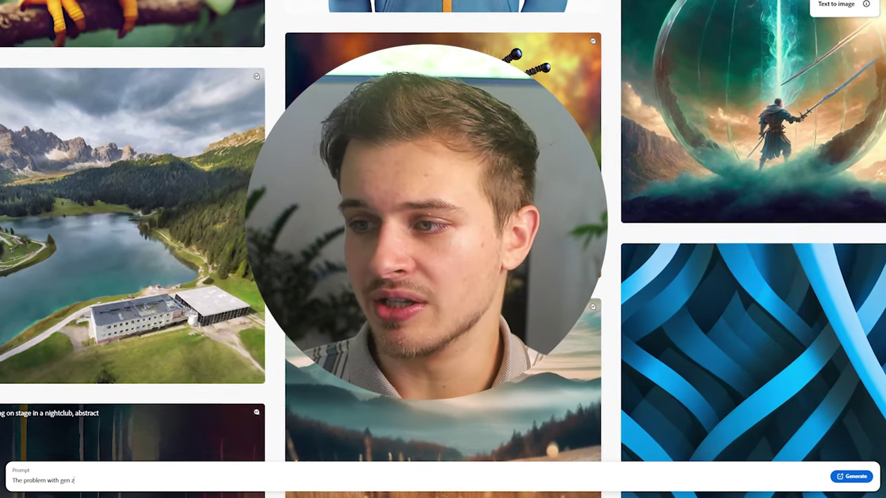
{"action": "left_click", "coordinate": [853, 476]}
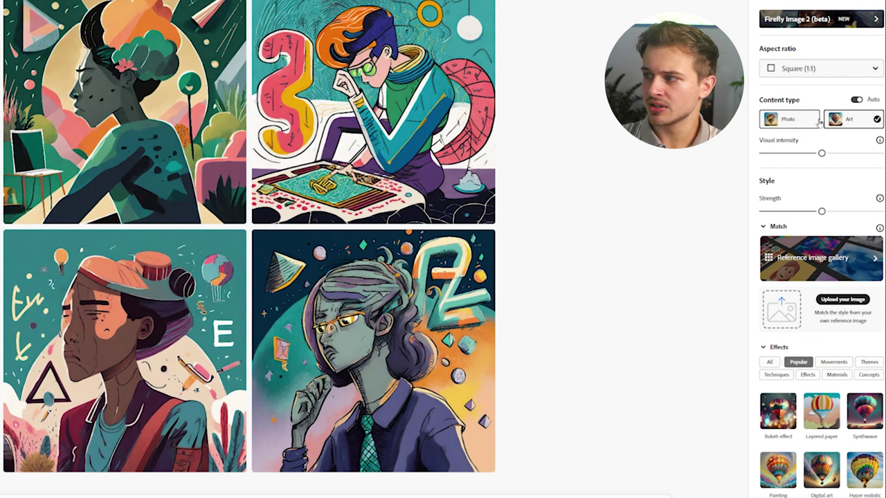
Regenerate the gen z images as photographs using the Photo content type.
{"action": "left_click", "coordinate": [794, 120]}
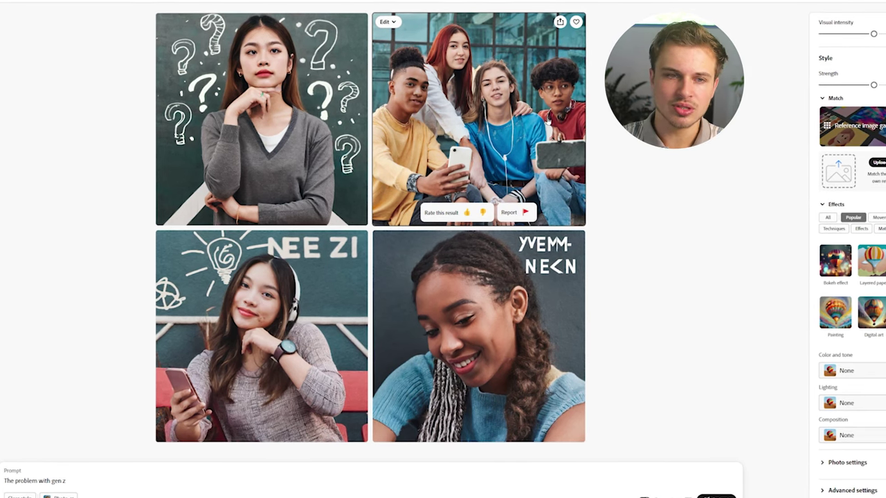
Choose the Widescreen (16:9) aspect ratio, then return the gen z images to the Art content type.
{"action": "scroll", "coordinate": [841, 132], "scroll_direction": "up", "scroll_amount": 4}
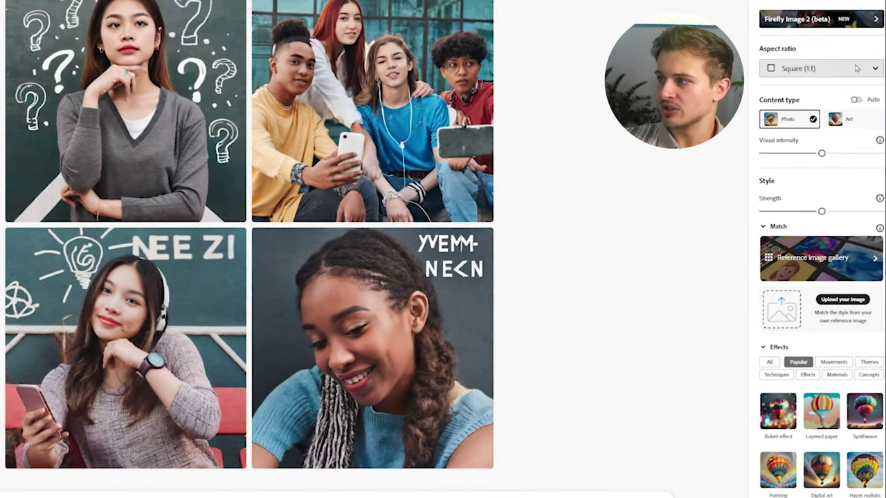
{"action": "left_click", "coordinate": [858, 69]}
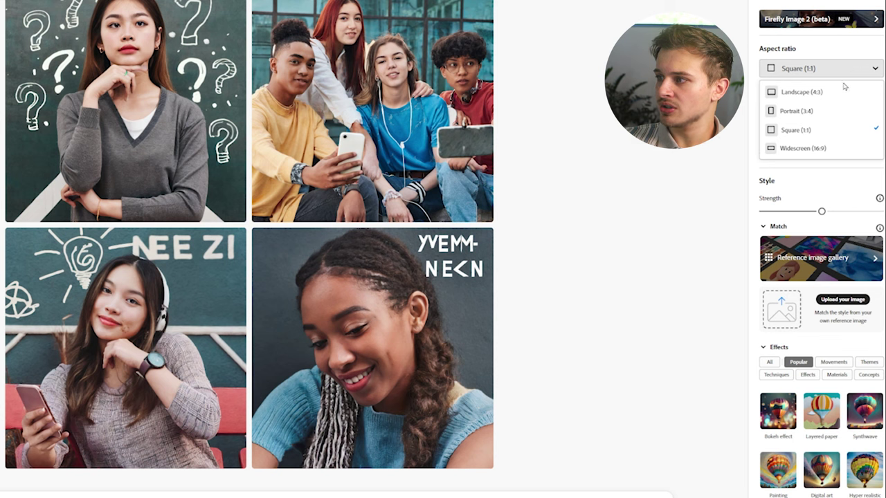
{"action": "left_click", "coordinate": [814, 46]}
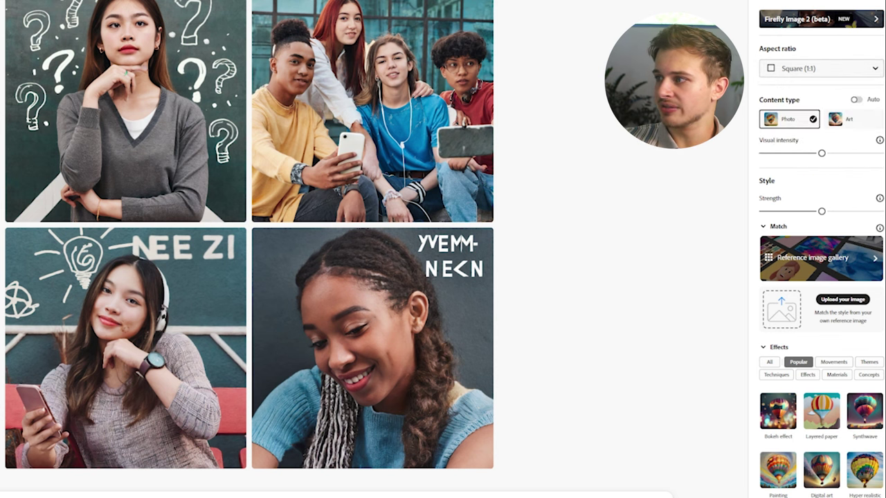
{"action": "left_click", "coordinate": [822, 68]}
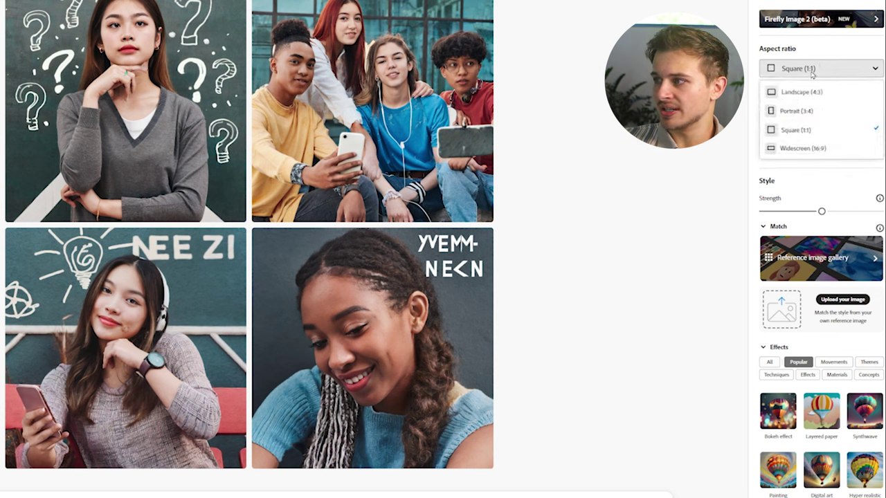
{"action": "left_click", "coordinate": [807, 150]}
{"action": "left_click", "coordinate": [834, 74]}
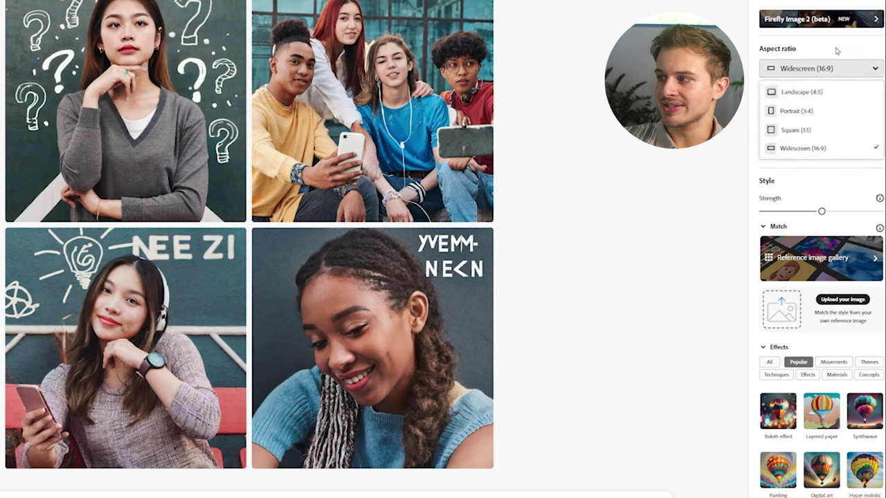
{"action": "left_click", "coordinate": [836, 51]}
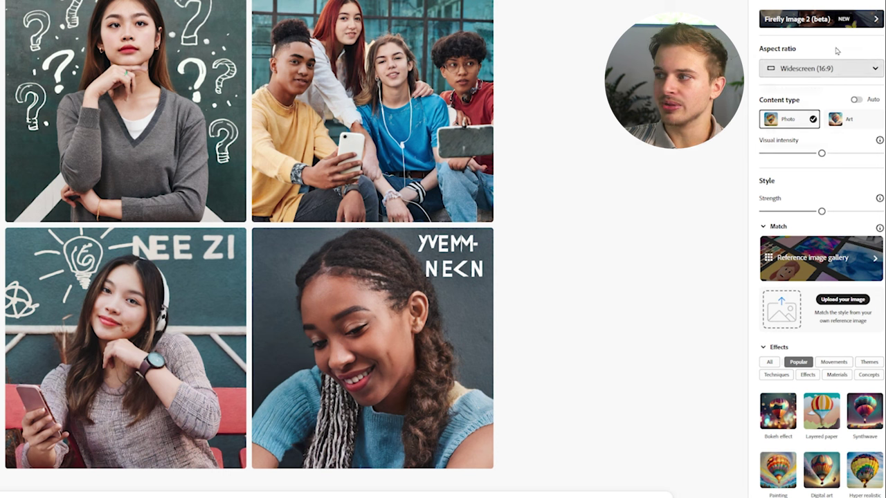
{"action": "left_click", "coordinate": [860, 122]}
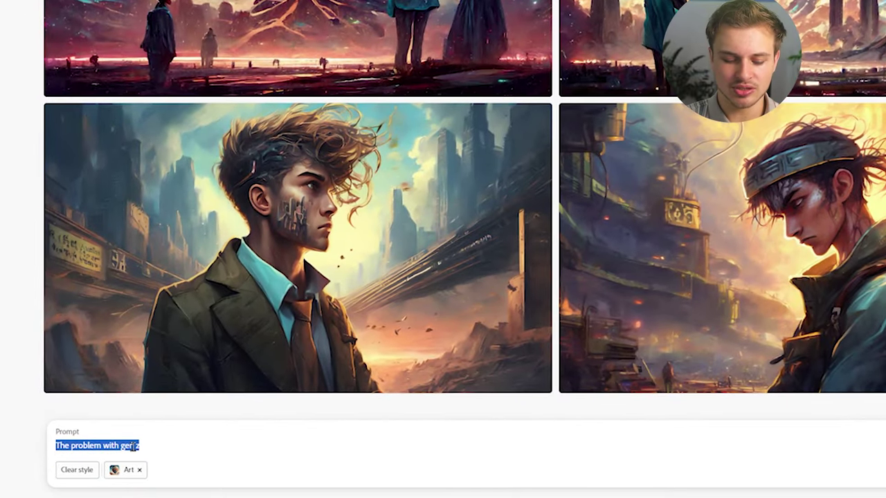
Write 'an astronaut' and add suggestions: hill at sunset, milky way, spaceship landing, cosmic landscape.
{"action": "type", "text": "an astronaut"}
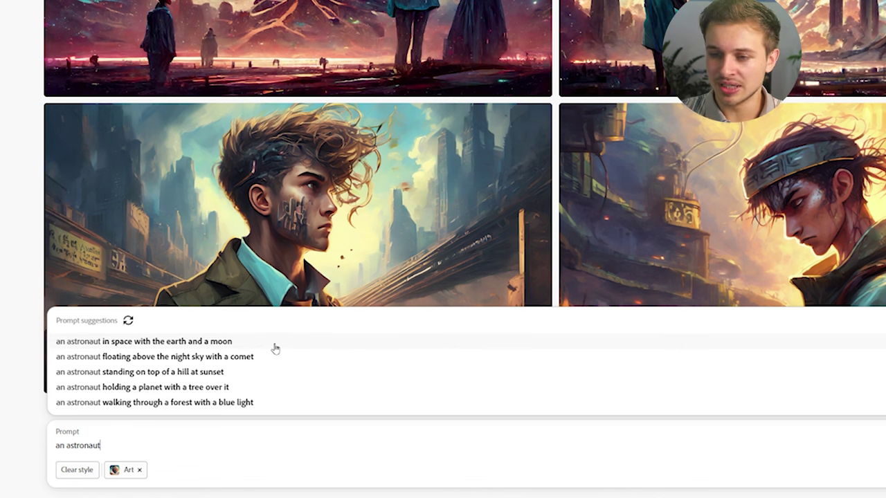
{"action": "left_click", "coordinate": [139, 375]}
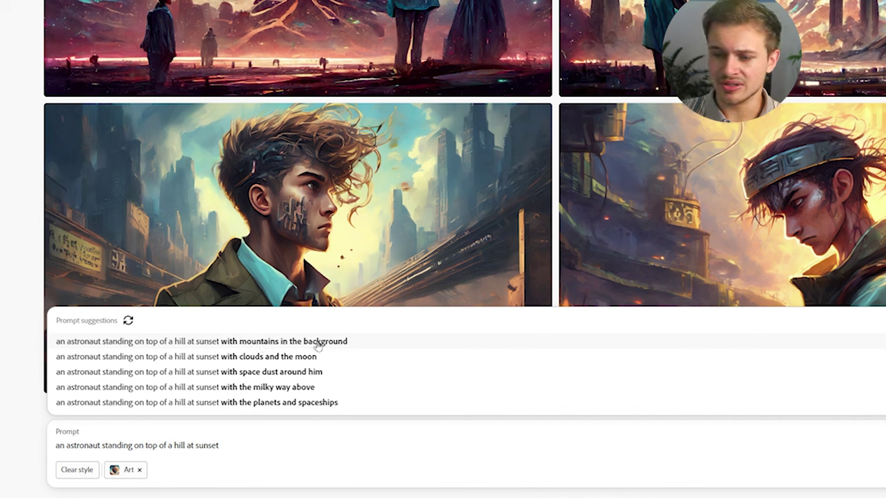
{"action": "left_click", "coordinate": [283, 390]}
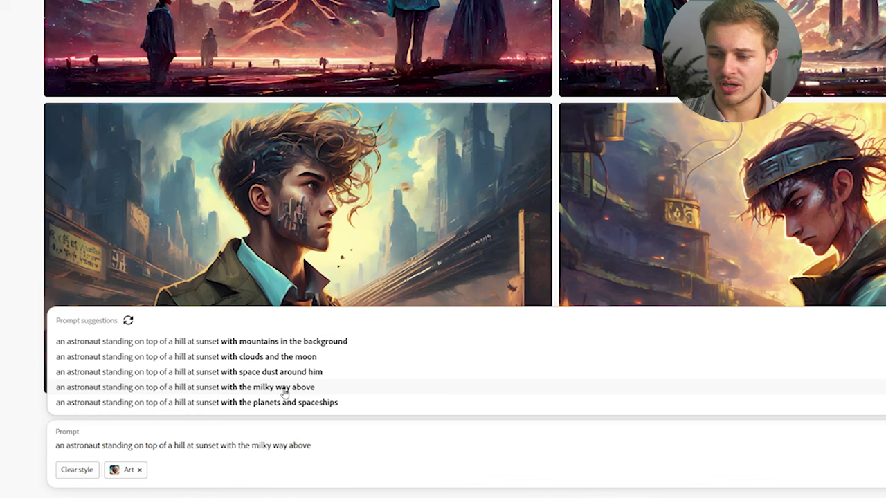
{"action": "left_click", "coordinate": [380, 372]}
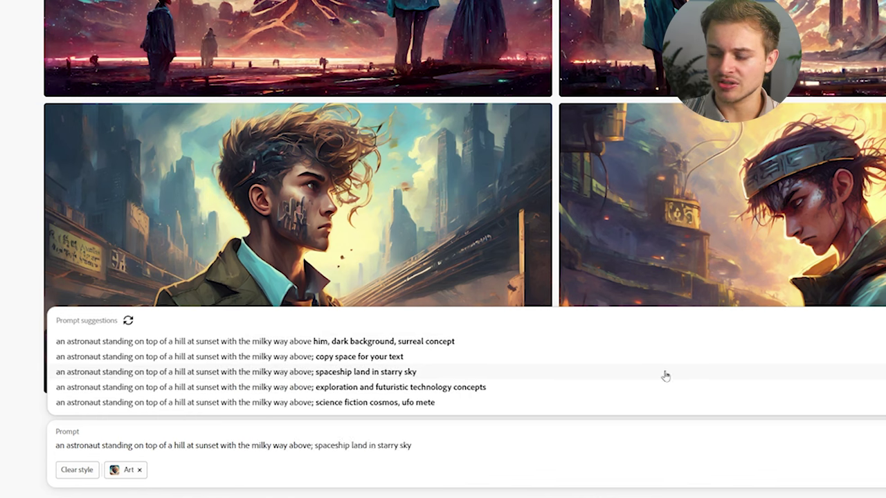
{"action": "left_click", "coordinate": [544, 371]}
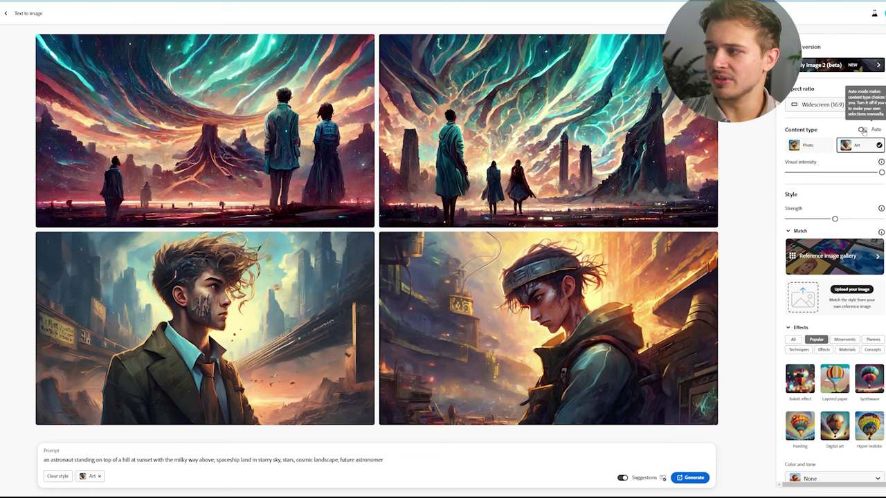
Generate astronaut images with Auto content type, then rate and download the top-right one.
{"action": "left_click", "coordinate": [863, 130]}
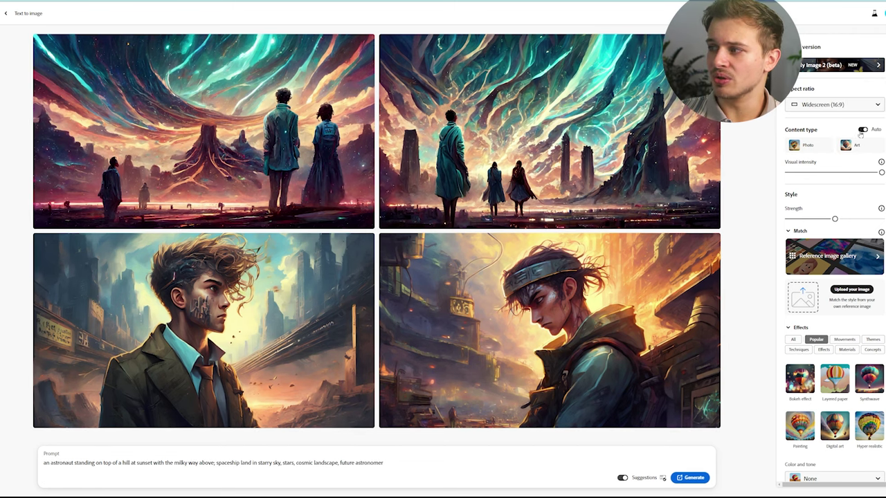
{"action": "left_click", "coordinate": [691, 477]}
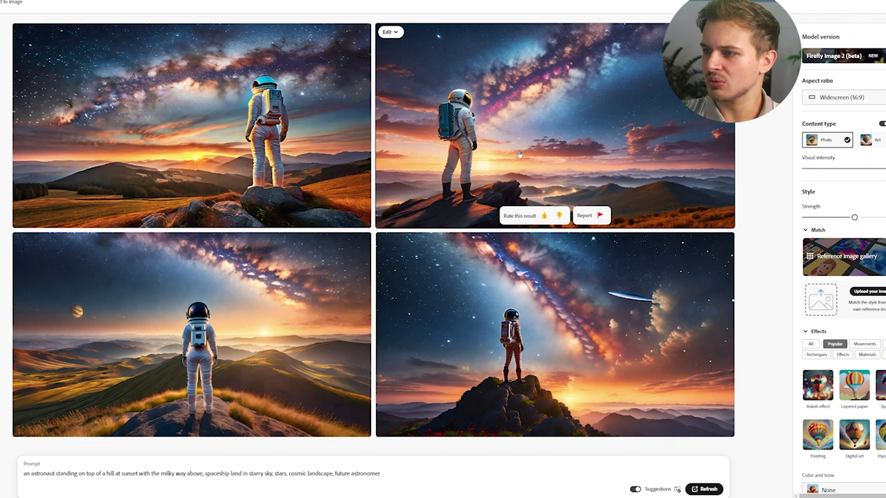
{"action": "left_click", "coordinate": [544, 216]}
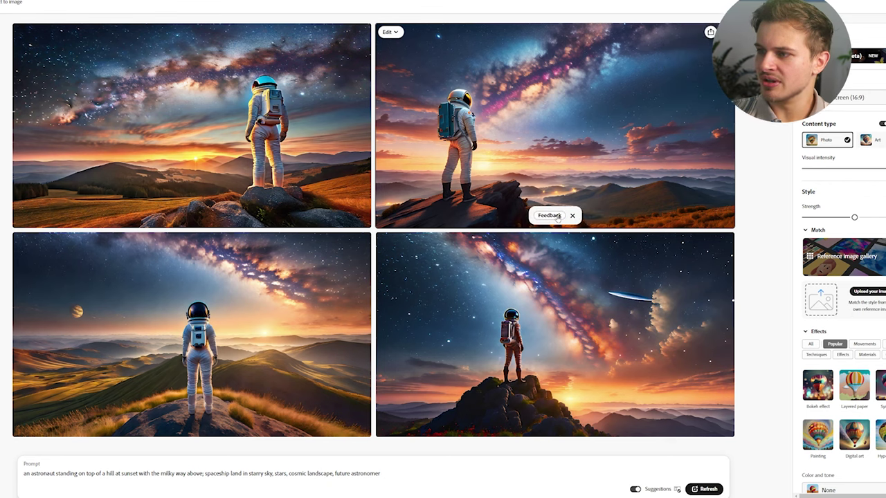
{"action": "left_click", "coordinate": [710, 32]}
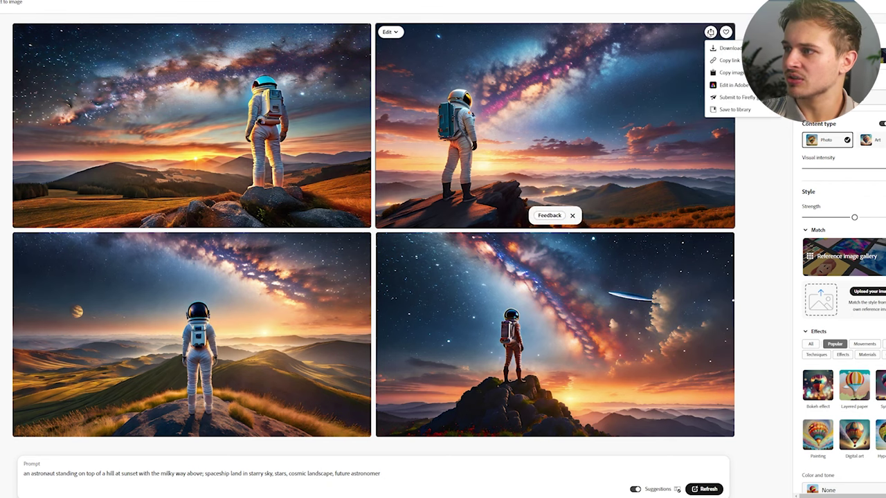
{"action": "left_click", "coordinate": [729, 48]}
{"action": "left_click", "coordinate": [517, 346]}
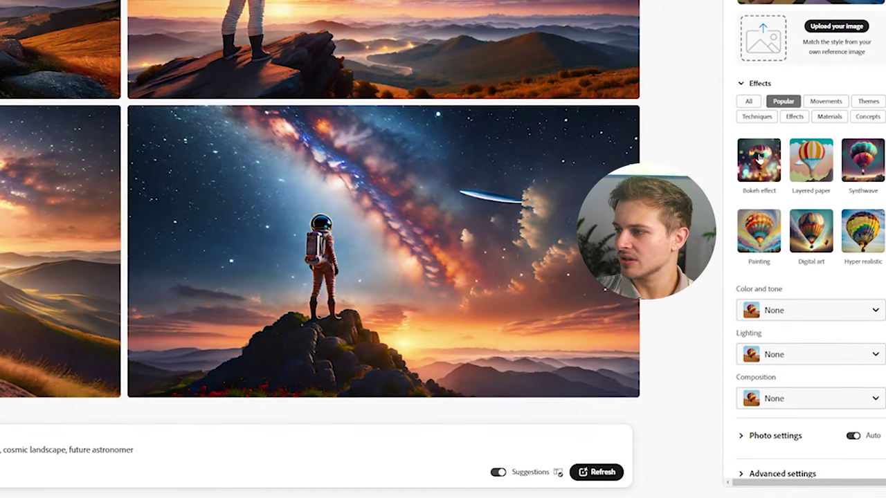
Apply Synthwave, Vibrant colors and Golden hour styles, keeping composition at None.
{"action": "left_click", "coordinate": [864, 161]}
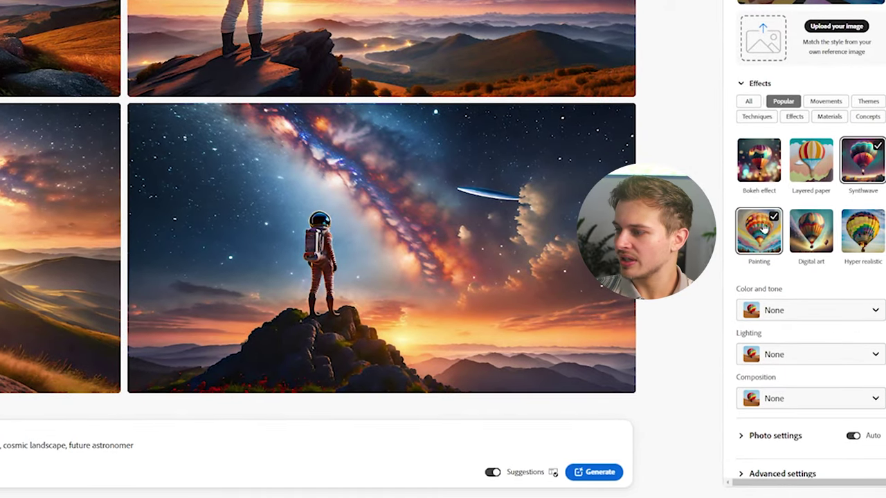
{"action": "left_click", "coordinate": [761, 225]}
{"action": "left_click", "coordinate": [765, 223]}
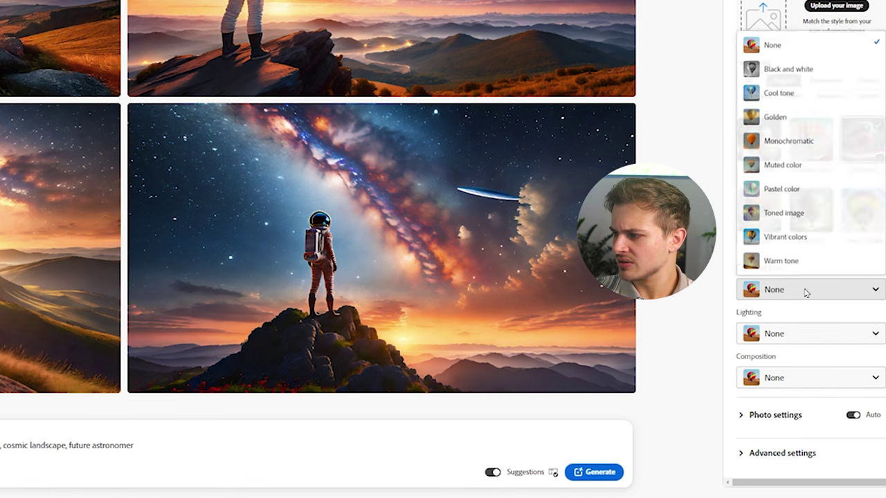
{"action": "left_click", "coordinate": [822, 241]}
{"action": "left_click", "coordinate": [804, 340]}
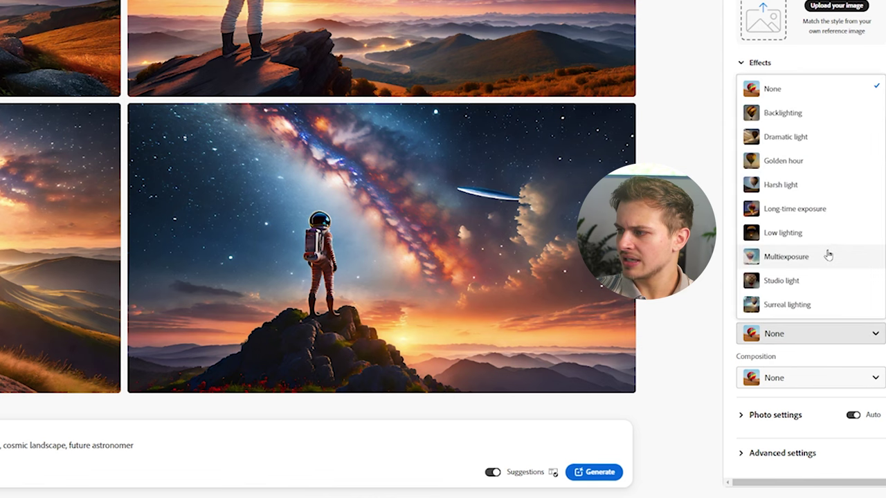
{"action": "left_click", "coordinate": [821, 165]}
{"action": "left_click", "coordinate": [798, 379]}
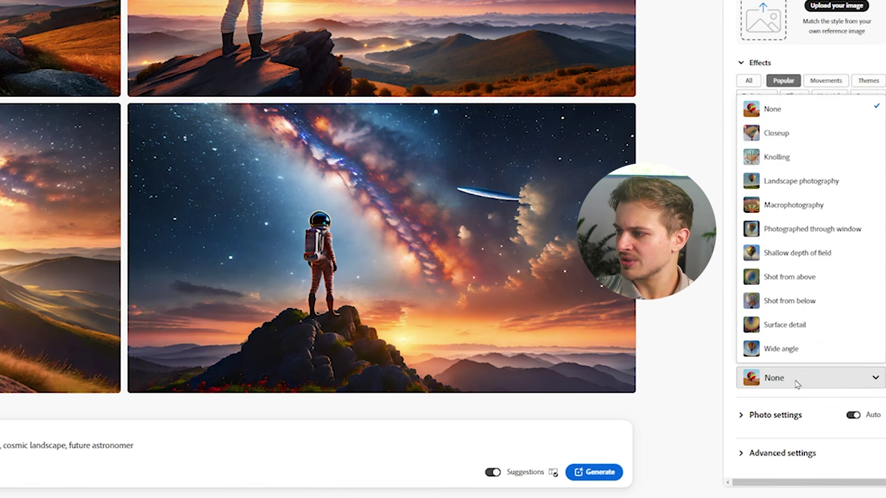
{"action": "key", "text": "Escape"}
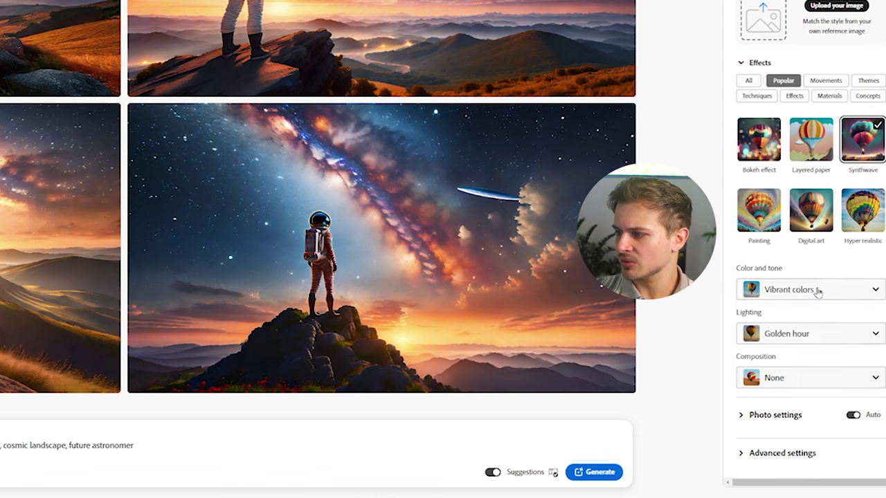
Set the photo aperture to f/2.8 and regenerate the astronaut images.
{"action": "left_click", "coordinate": [744, 416]}
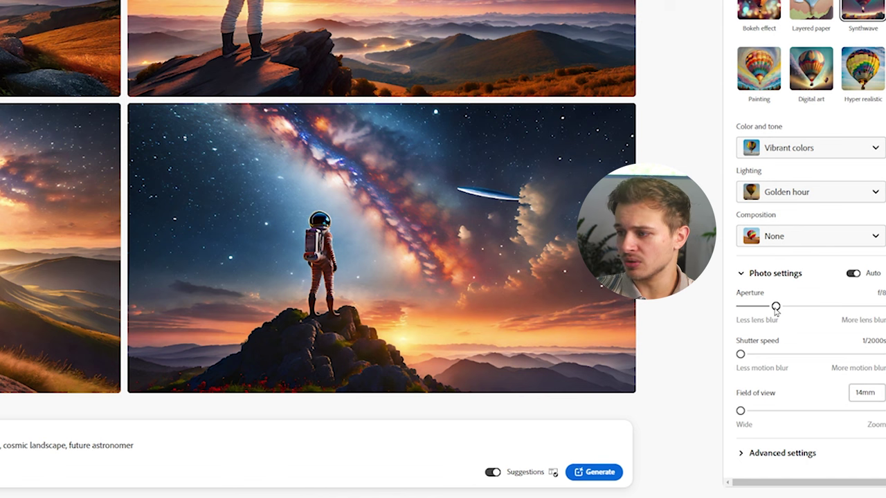
{"action": "left_click_drag", "start_coordinate": [776, 308], "coordinate": [856, 315]}
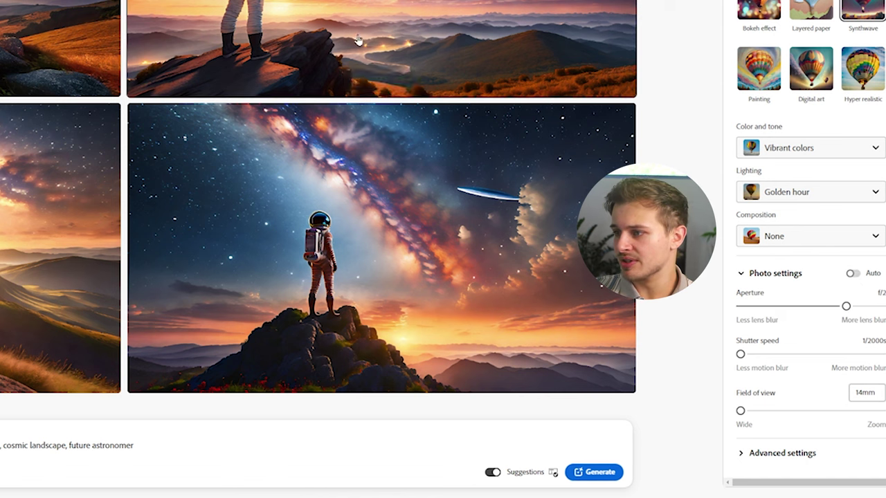
{"action": "left_click_drag", "start_coordinate": [846, 306], "coordinate": [829, 307]}
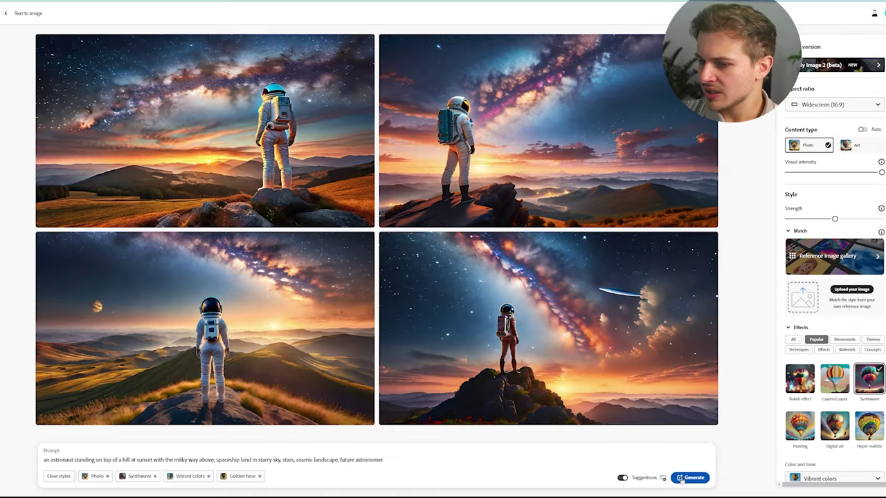
{"action": "left_click", "coordinate": [594, 472]}
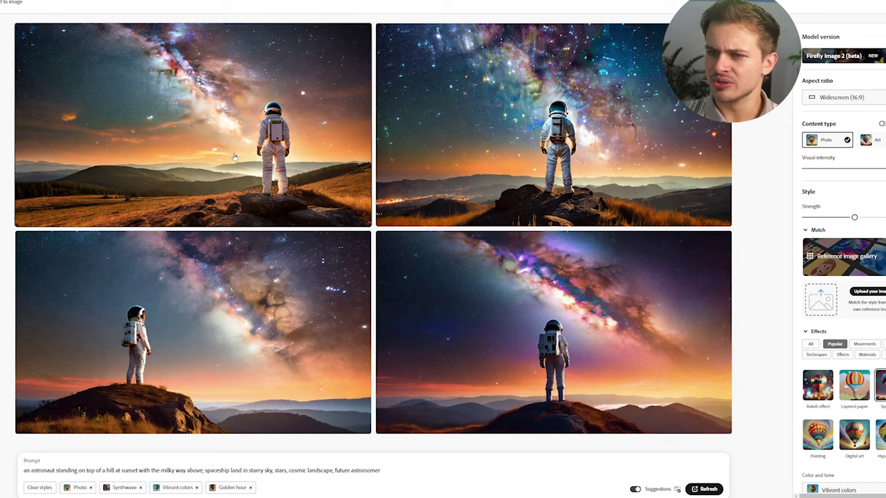
Inspect each of the four new Synthwave astronaut images under the vivid milky way.
{"action": "mouse_move", "coordinate": [270, 160]}
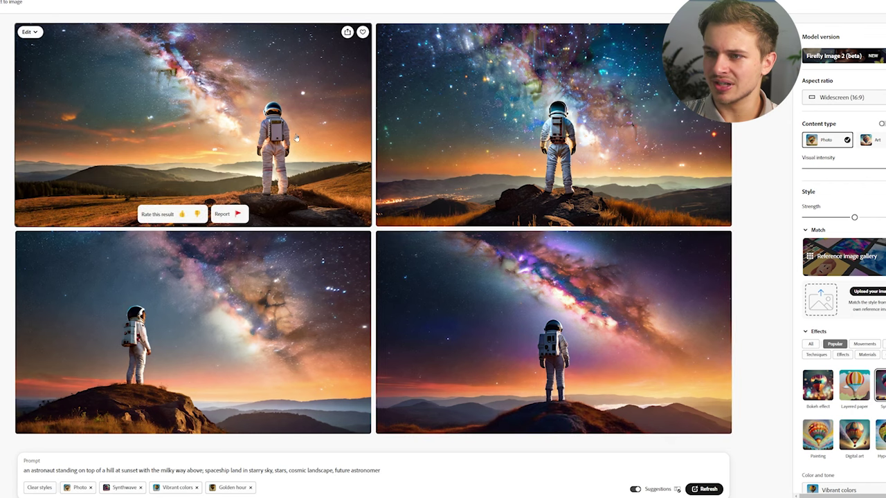
{"action": "mouse_move", "coordinate": [678, 140]}
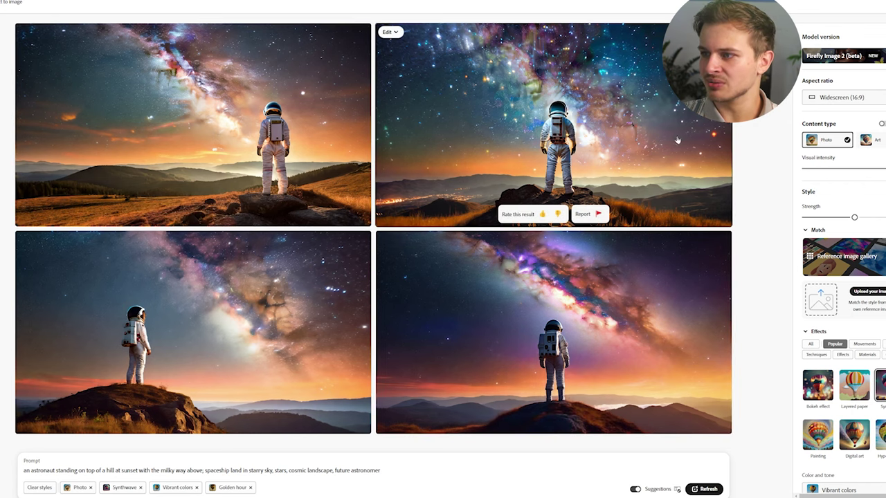
{"action": "mouse_move", "coordinate": [148, 377]}
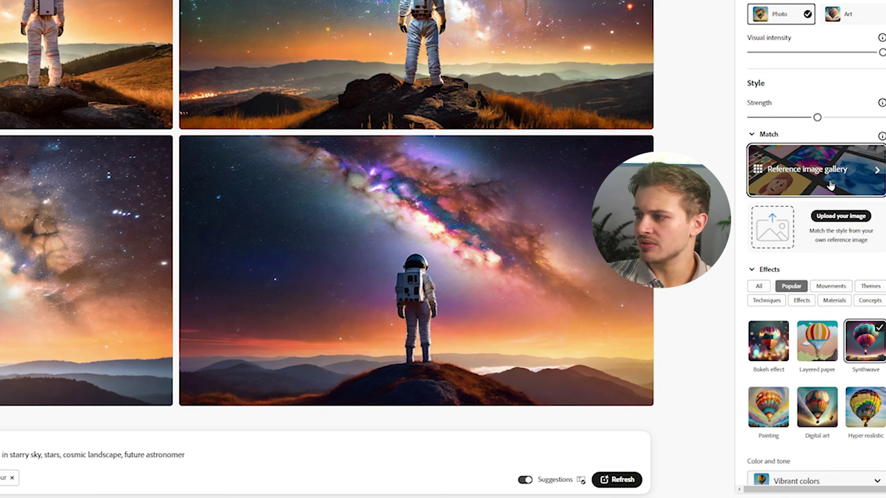
Use the pink cloudy gallery image as style reference and regenerate the astronaut images.
{"action": "left_click", "coordinate": [830, 186]}
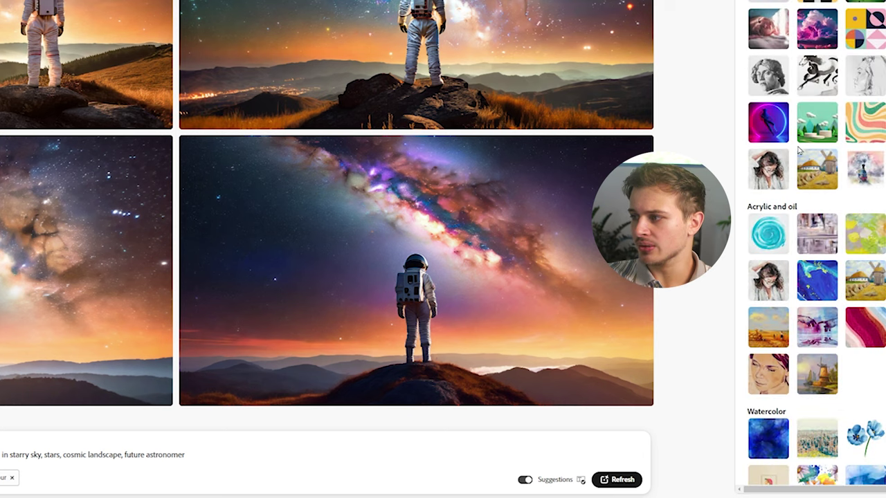
{"action": "left_click", "coordinate": [817, 29]}
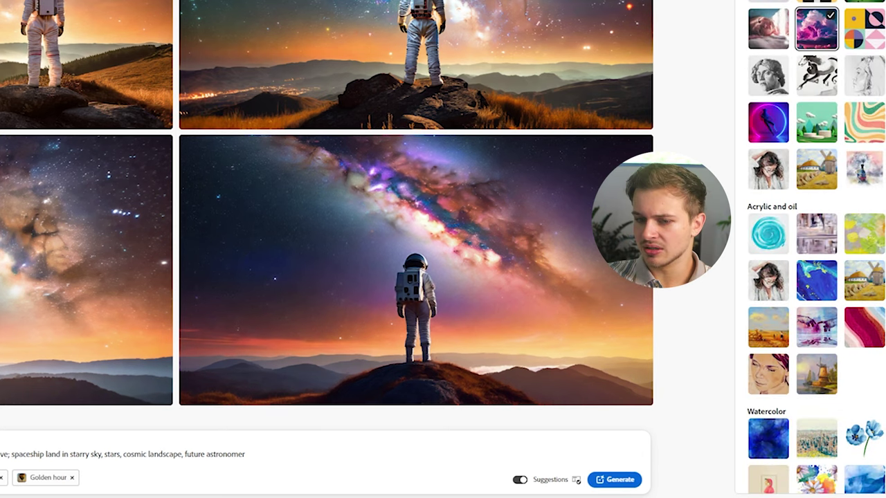
{"action": "left_click", "coordinate": [616, 479]}
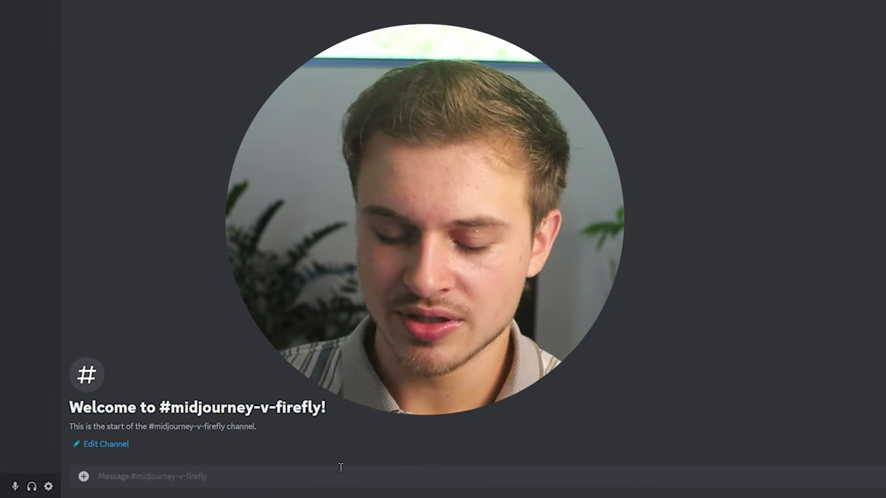
Submit the pasted astronaut prompt to Midjourney via /imagine with --ar 16:9.
{"action": "type", "text": "/imag"}
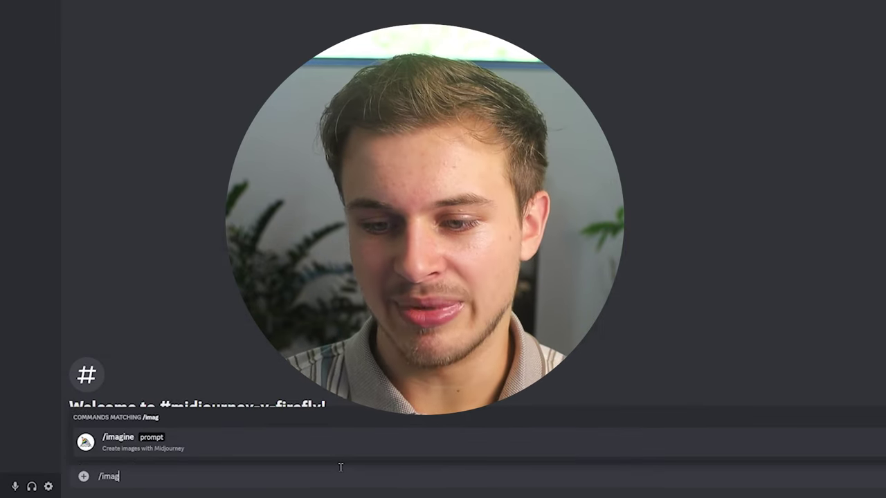
{"action": "key", "text": "Tab"}
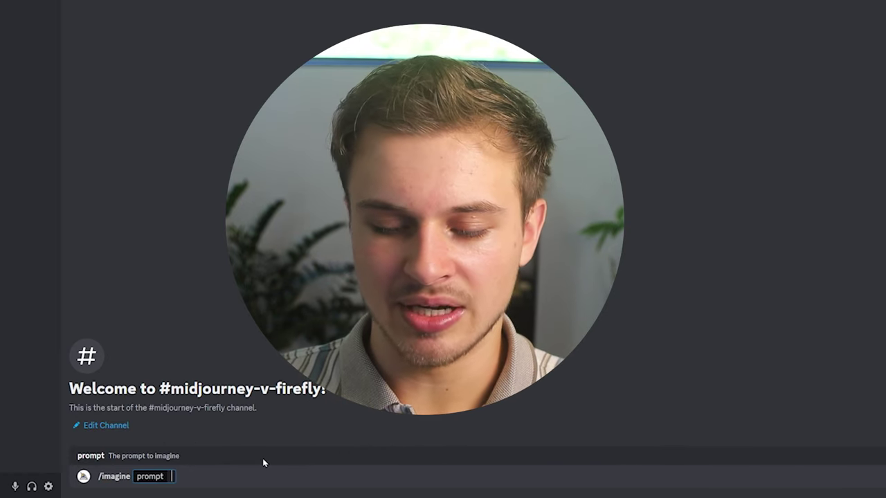
{"action": "type", "text": "an astronaut standing on top of a hill at sunset with the milky way above; spaceship land in starry sky, stars, cosmic landscape, future astronomer"}
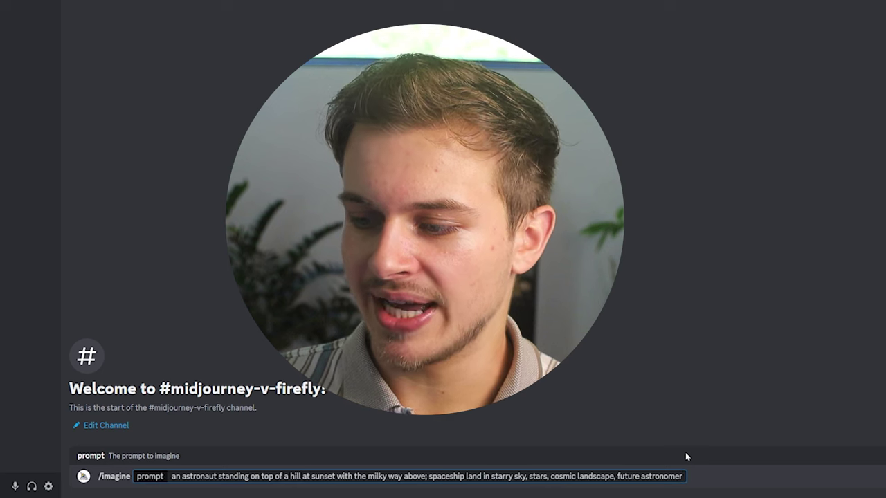
{"action": "type", "text": ","}
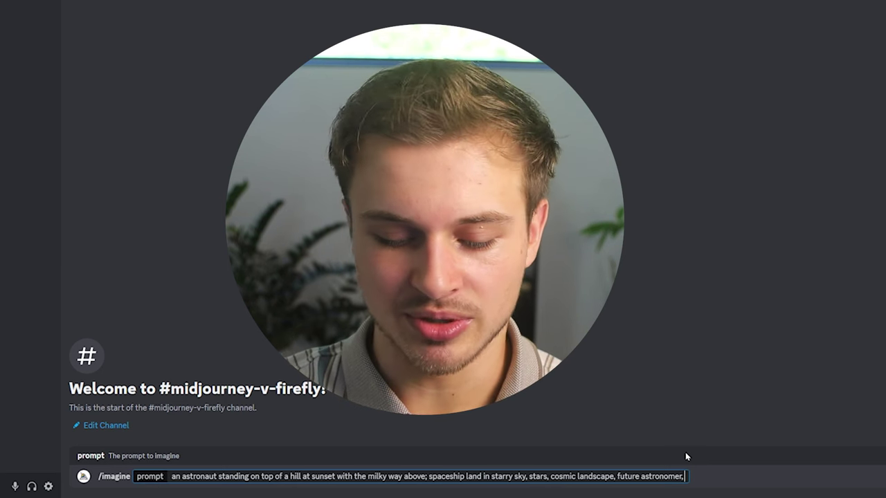
{"action": "type", "text": " --a"}
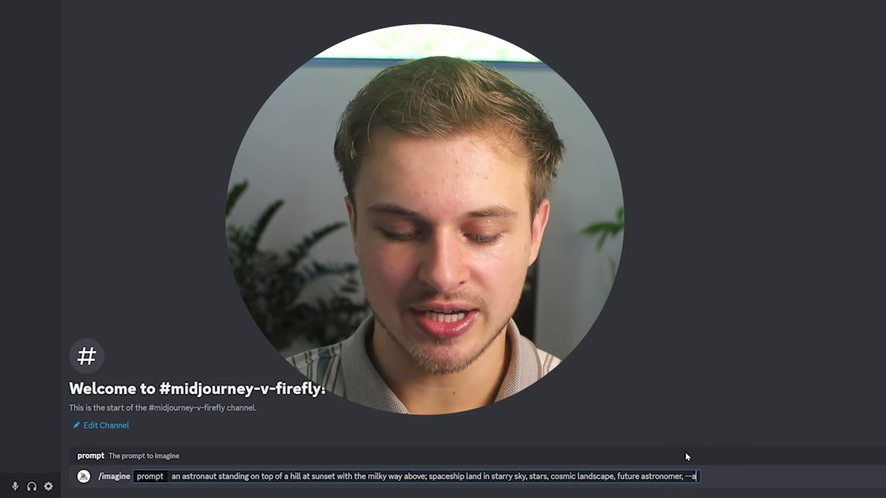
{"action": "type", "text": "r 16:9"}
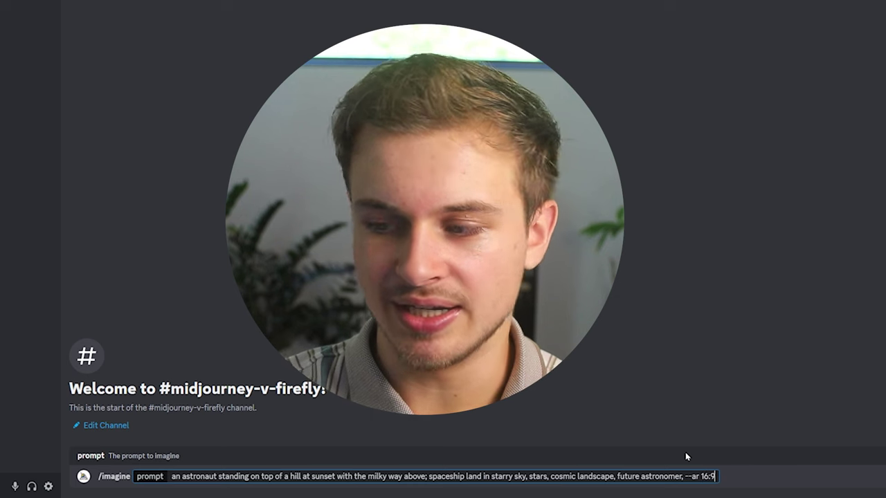
{"action": "key", "text": "Return"}
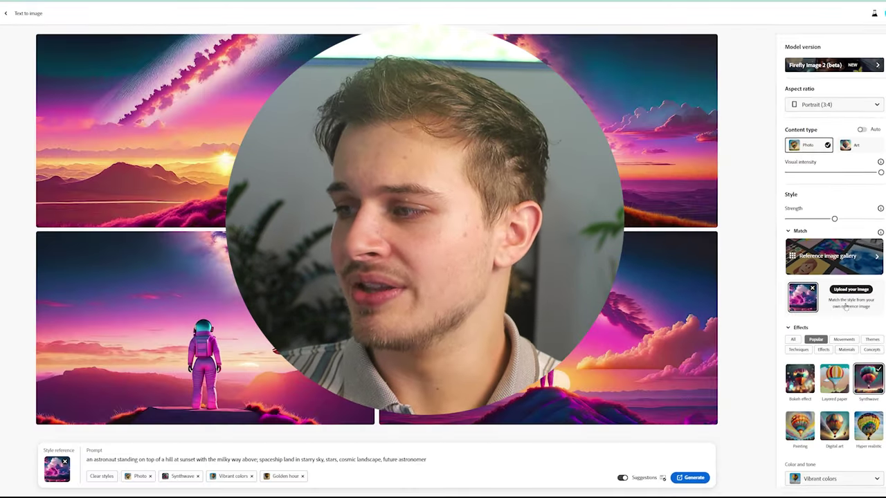
Scroll through Firefly's pink synthwave astronaut results made from the style reference.
{"action": "scroll", "coordinate": [855, 311], "scroll_direction": "down", "scroll_amount": 5}
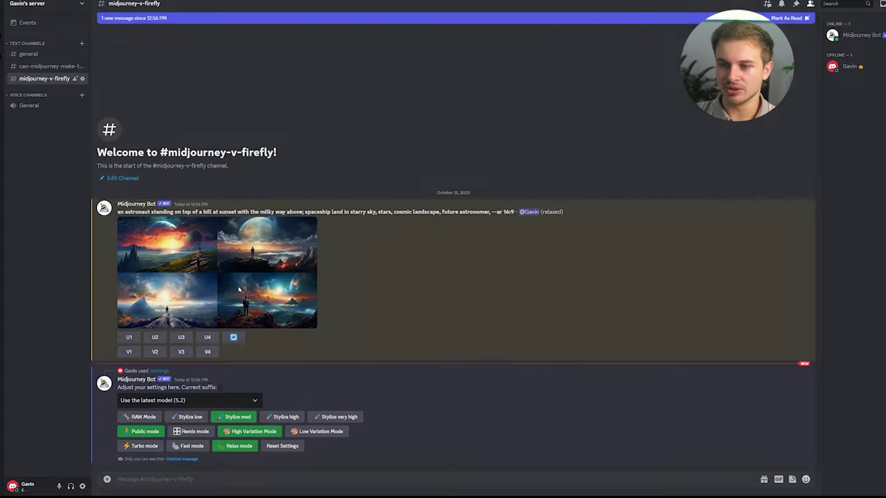
Enlarge Midjourney's four-image astronaut grid and the upscaled second image, then return to Firefly.
{"action": "left_click", "coordinate": [241, 290]}
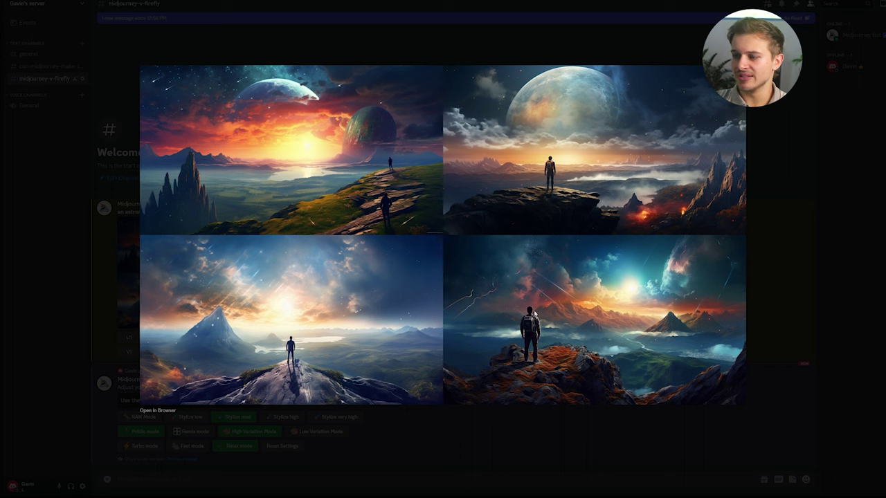
{"action": "left_click", "coordinate": [783, 213]}
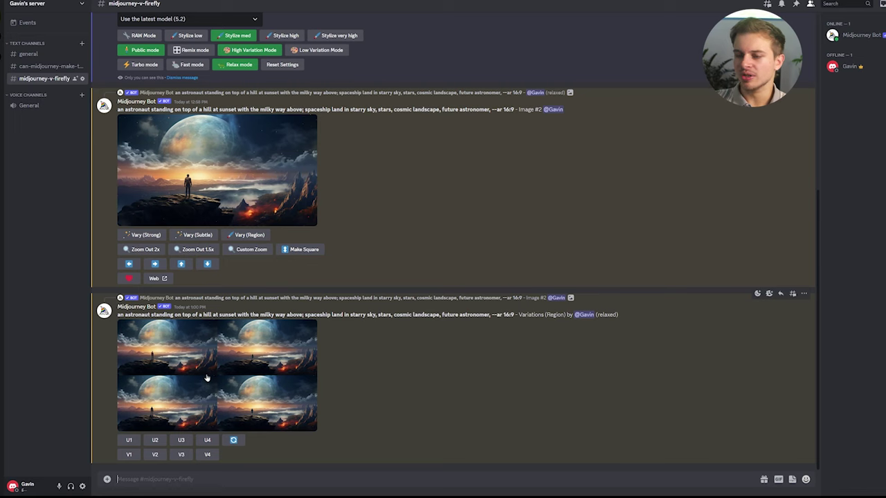
{"action": "left_click", "coordinate": [220, 186]}
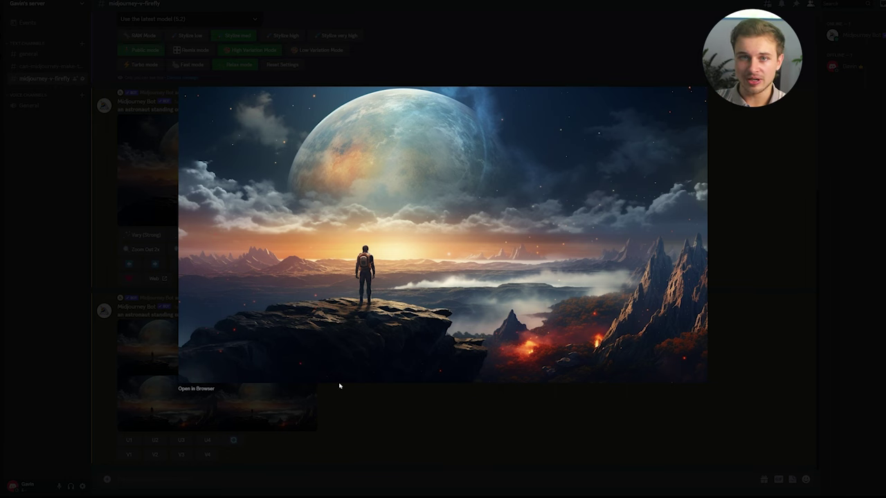
{"action": "left_click", "coordinate": [435, 493]}
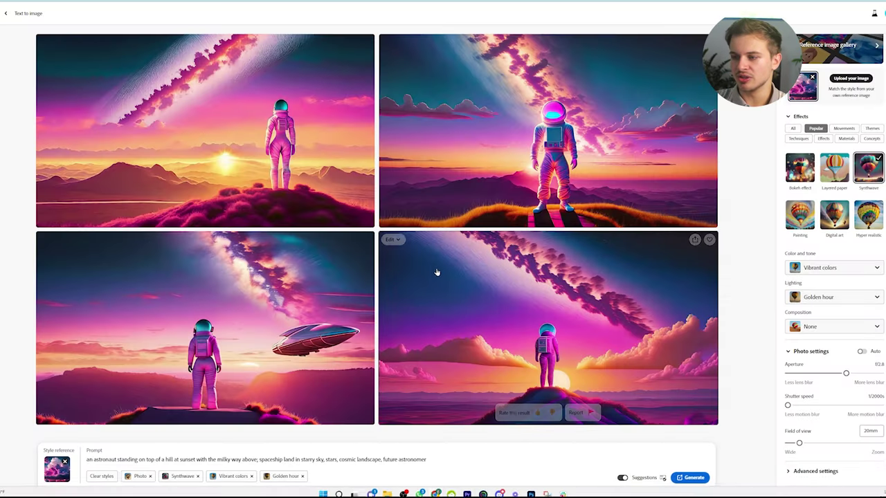
Open the bottom-right pink synthwave astronaut image in Generative fill.
{"action": "left_click", "coordinate": [394, 240]}
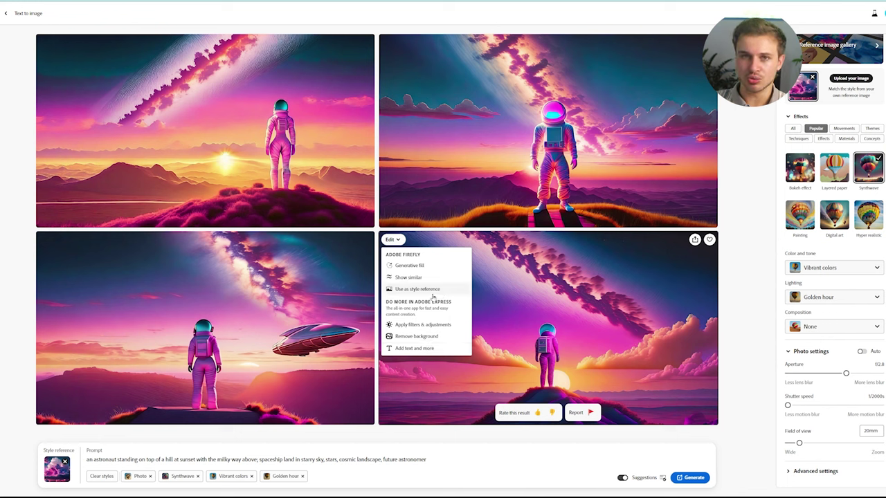
{"action": "left_click", "coordinate": [410, 266]}
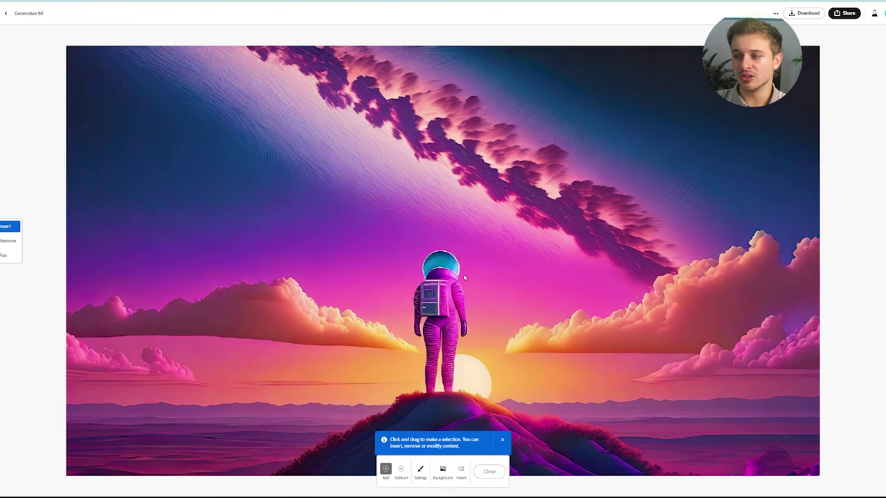
Mask the astronaut figure and generate fill variants with the prompt 'as'.
{"action": "mouse_move", "coordinate": [438, 265]}
{"action": "left_mouse_down"}
{"action": "mouse_move", "coordinate": [431, 393]}
{"action": "mouse_move", "coordinate": [453, 388]}
{"action": "mouse_move", "coordinate": [436, 313]}
{"action": "mouse_move", "coordinate": [433, 346]}
{"action": "left_mouse_up"}
{"action": "left_click", "coordinate": [393, 476]}
{"action": "type", "text": "astronaut"}
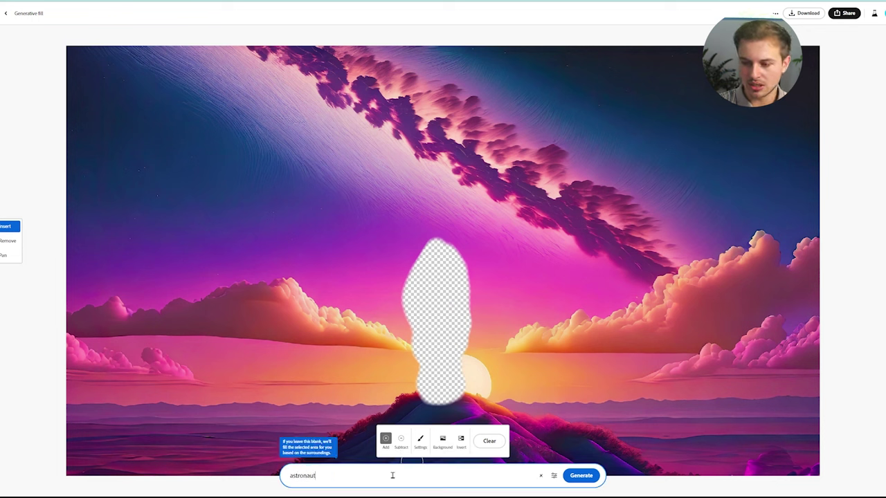
{"action": "key", "text": "Return"}
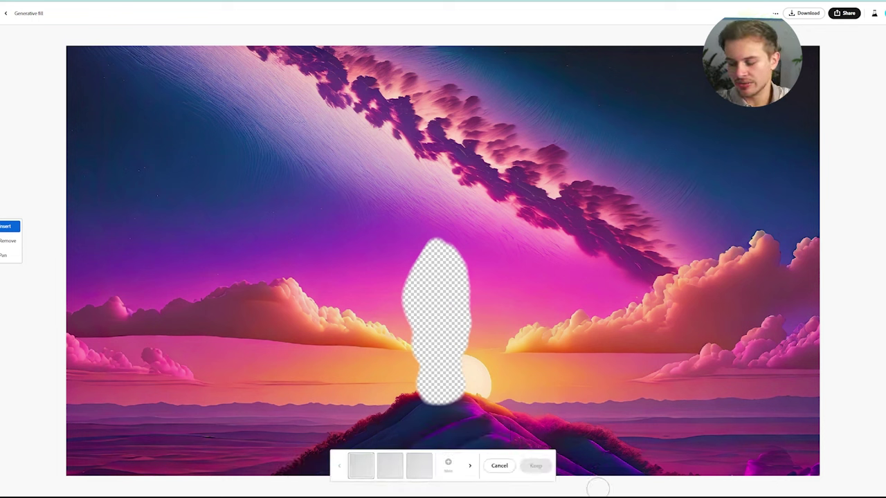
Compare the second and third fill variants, then discard the fill and leave the editor.
{"action": "left_click", "coordinate": [418, 467]}
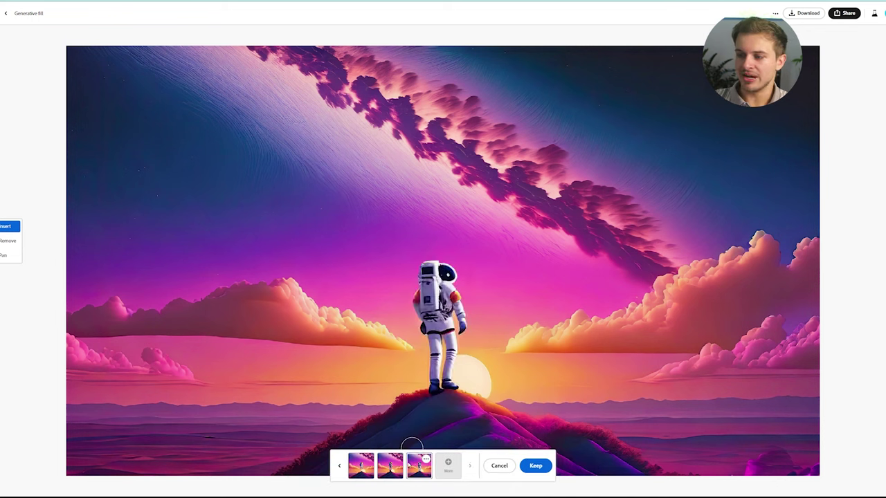
{"action": "left_click", "coordinate": [385, 469]}
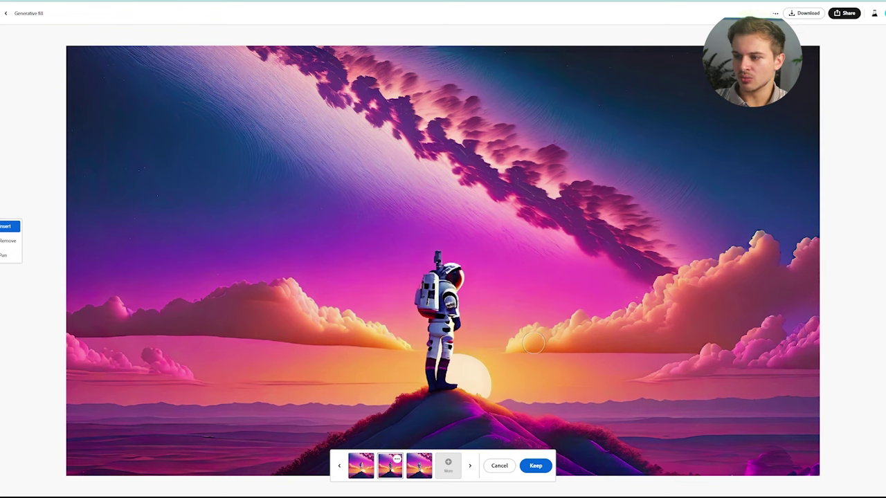
{"action": "scroll", "coordinate": [534, 343], "scroll_direction": "up", "scroll_amount": 2}
{"action": "scroll", "coordinate": [533, 343], "scroll_direction": "down", "scroll_amount": 5}
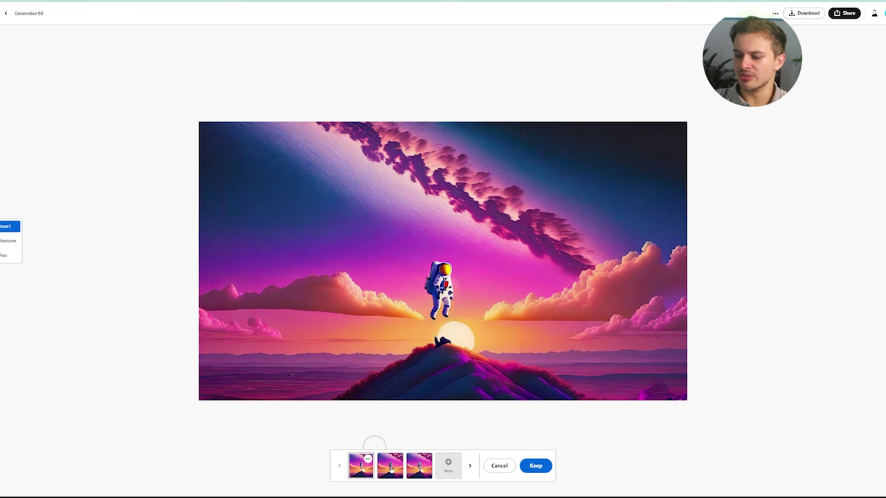
{"action": "left_click", "coordinate": [419, 466]}
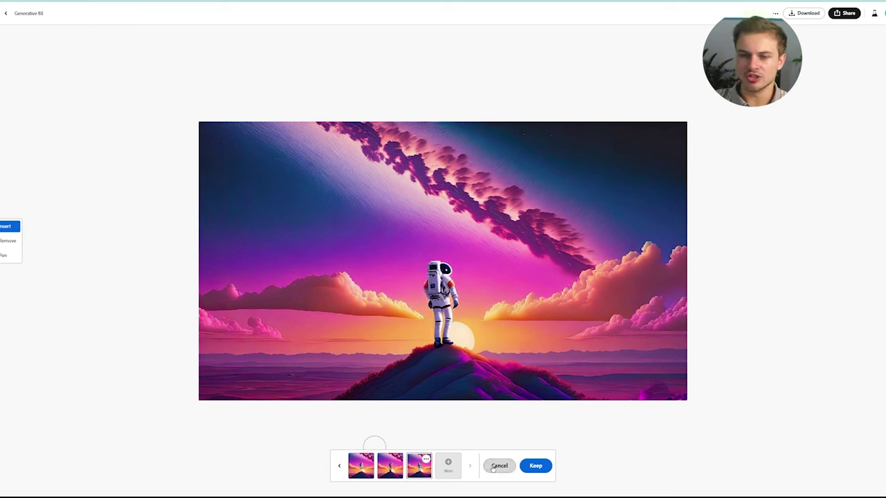
{"action": "left_click", "coordinate": [499, 466]}
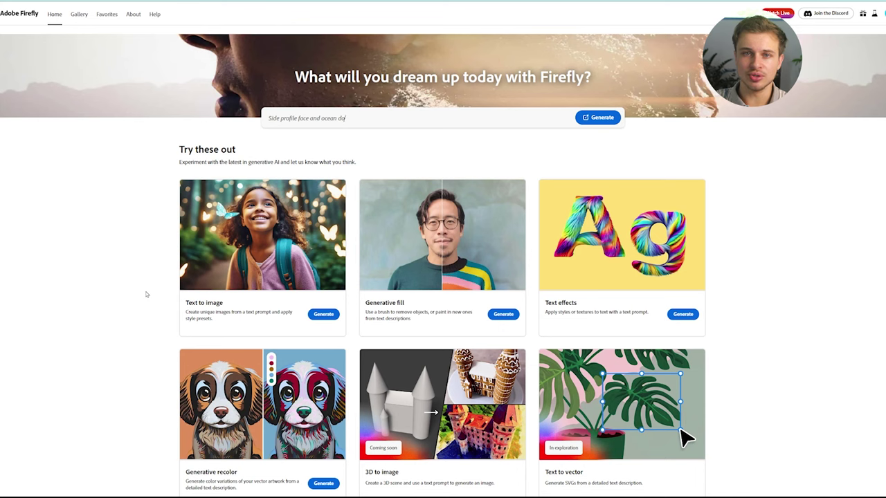